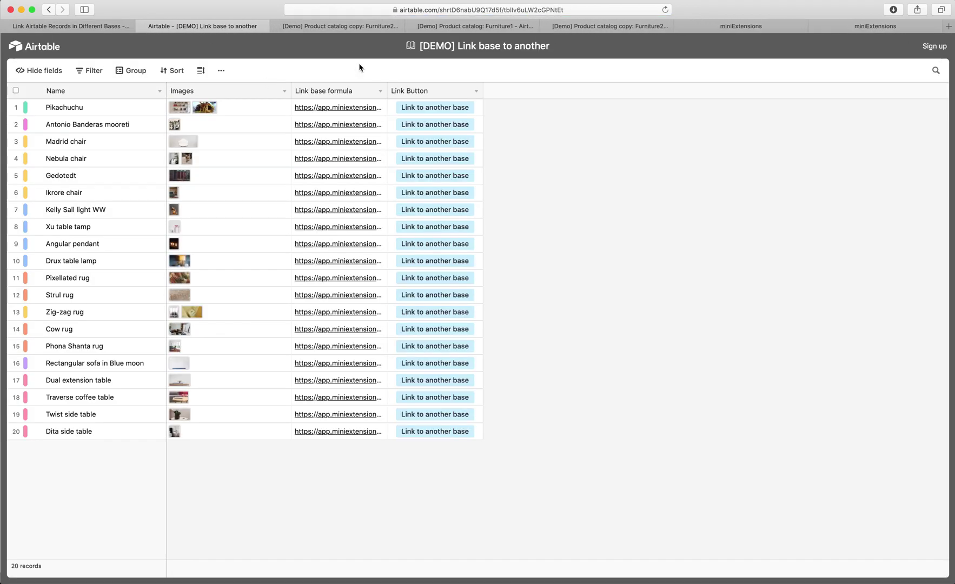
Select Pikachuchu's Link base cell, compare the catalog bases, and end on the copy's Furniture2 table
{"action": "left_click", "coordinate": [341, 110]}
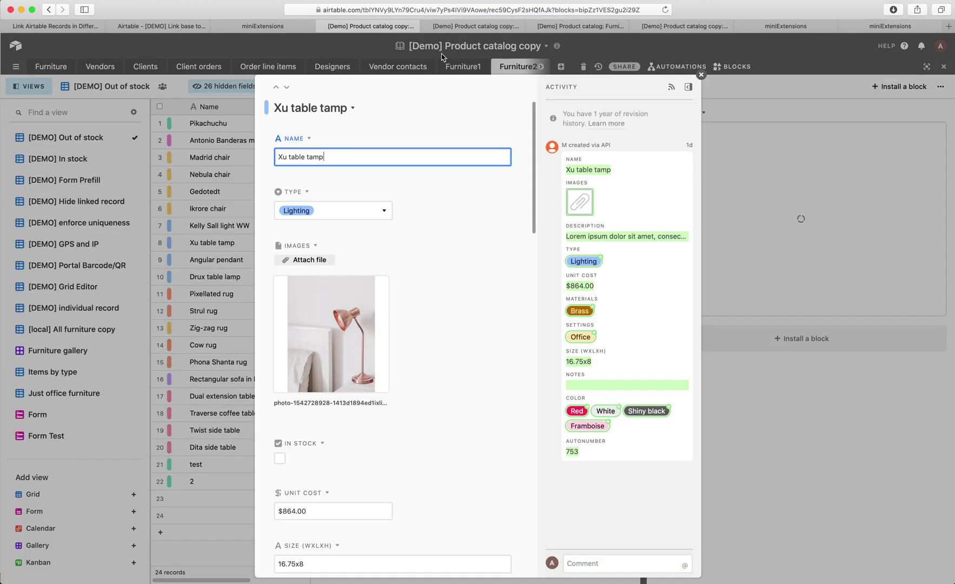
{"action": "left_click_drag", "start_coordinate": [569, 29], "coordinate": [479, 36]}
{"action": "key", "text": "ctrl+Tab"}
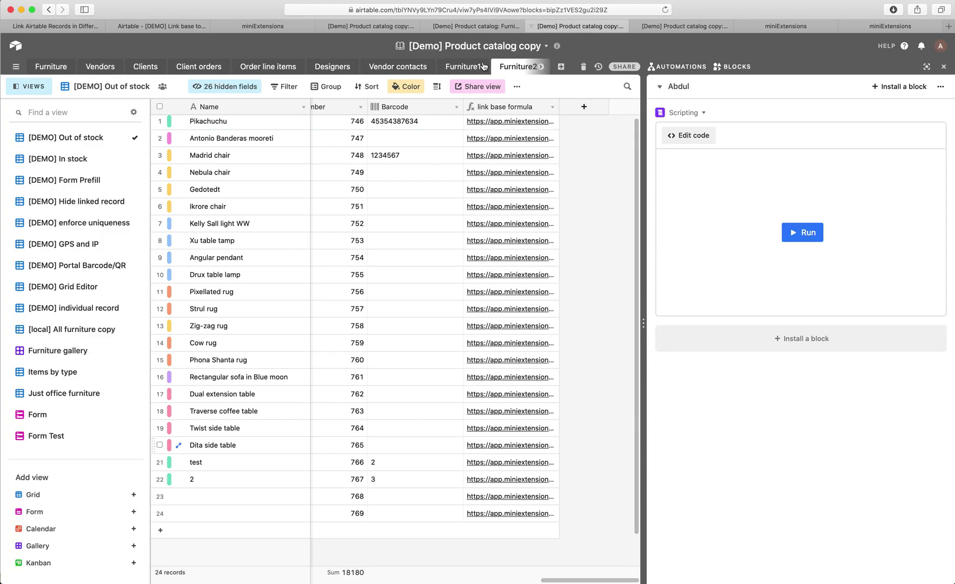
{"action": "key", "text": "ctrl+shift+Tab"}
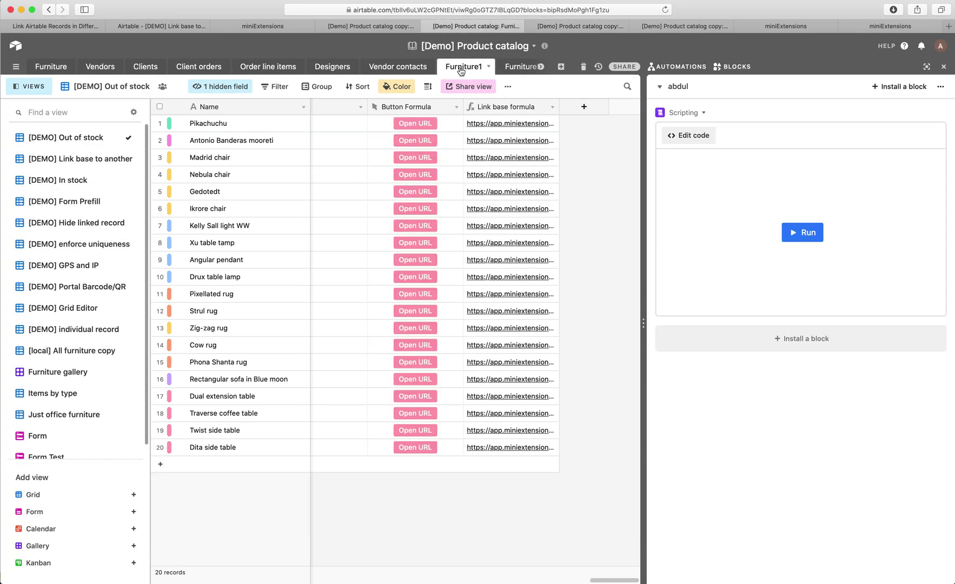
{"action": "key", "text": "ctrl+Tab"}
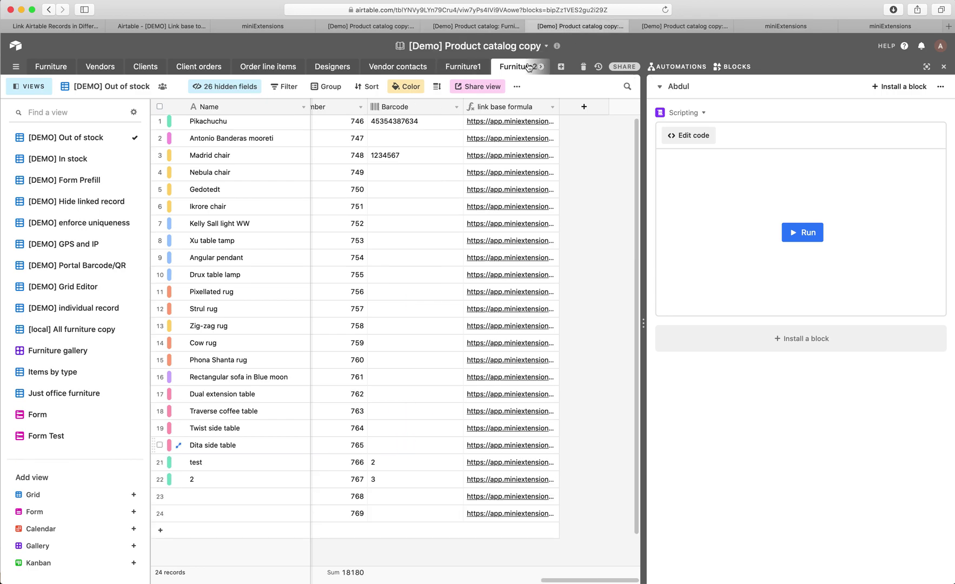
Open Pikachuchu's miniExtensions linking page and unlink Dita side table and Xu table tamp
{"action": "left_click", "coordinate": [379, 26]}
{"action": "left_click", "coordinate": [288, 29]}
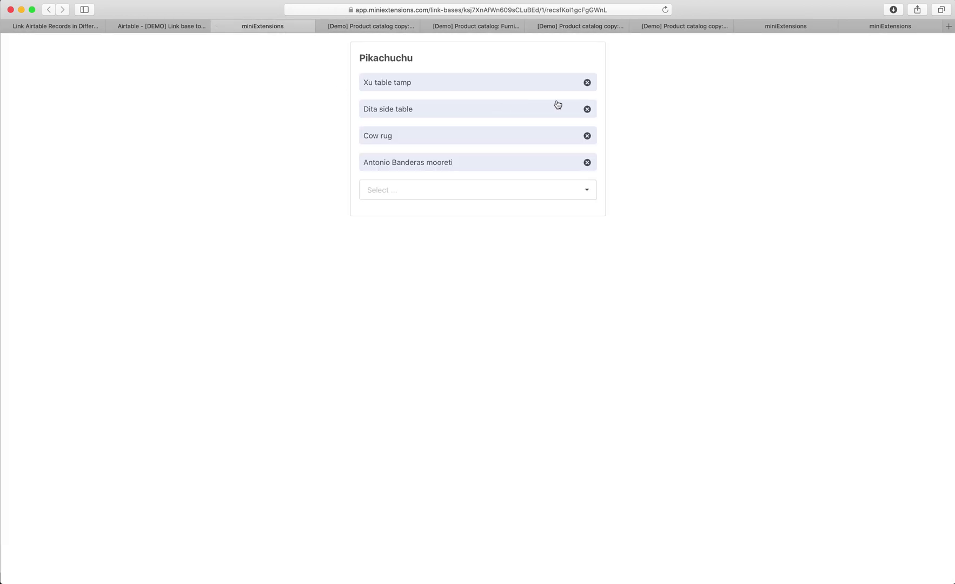
{"action": "left_click", "coordinate": [587, 110]}
{"action": "left_click", "coordinate": [587, 84]}
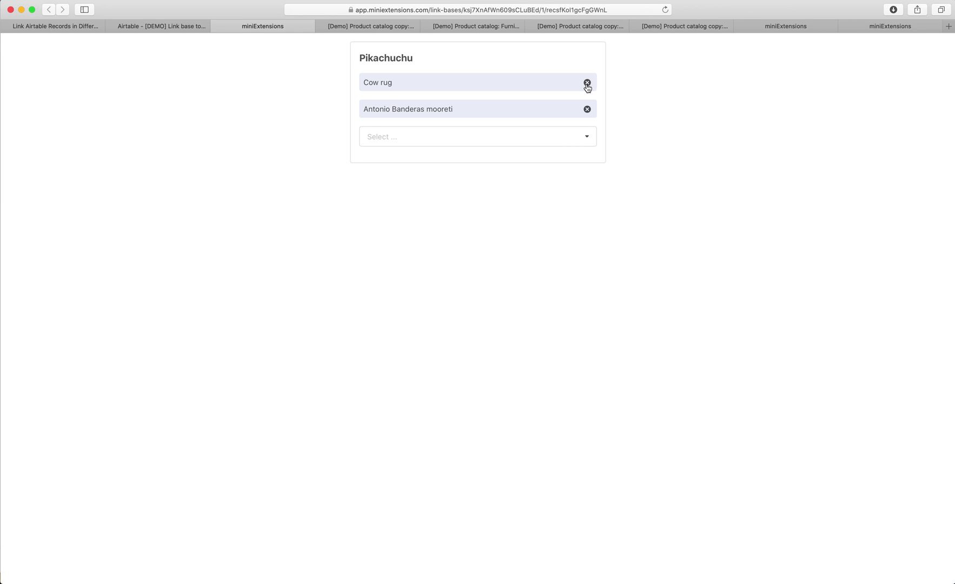
Link Dita side table and Dual extension table to Pikachuchu, then return to Airtable
{"action": "left_click", "coordinate": [422, 135]}
{"action": "left_click", "coordinate": [405, 197]}
{"action": "left_click", "coordinate": [396, 243]}
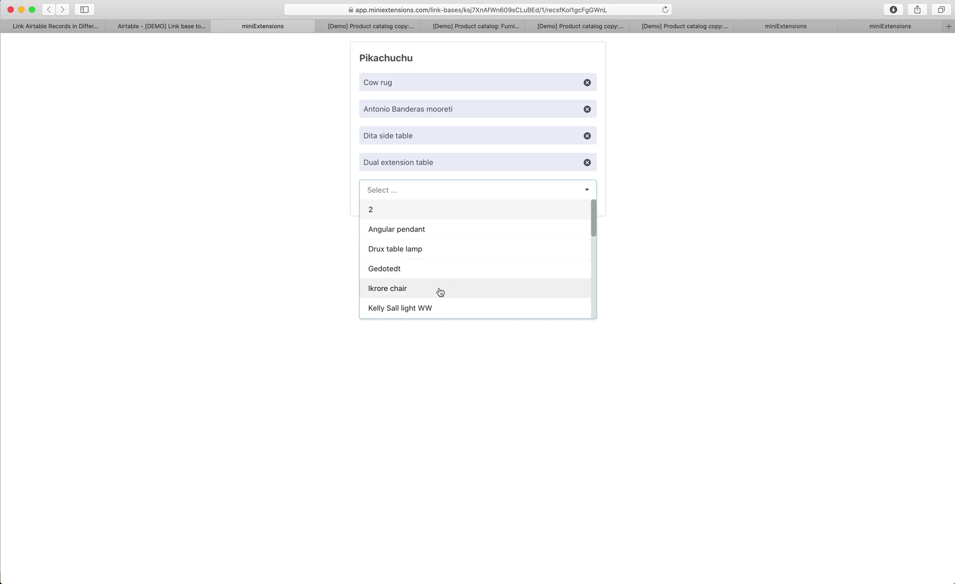
{"action": "left_click", "coordinate": [315, 265]}
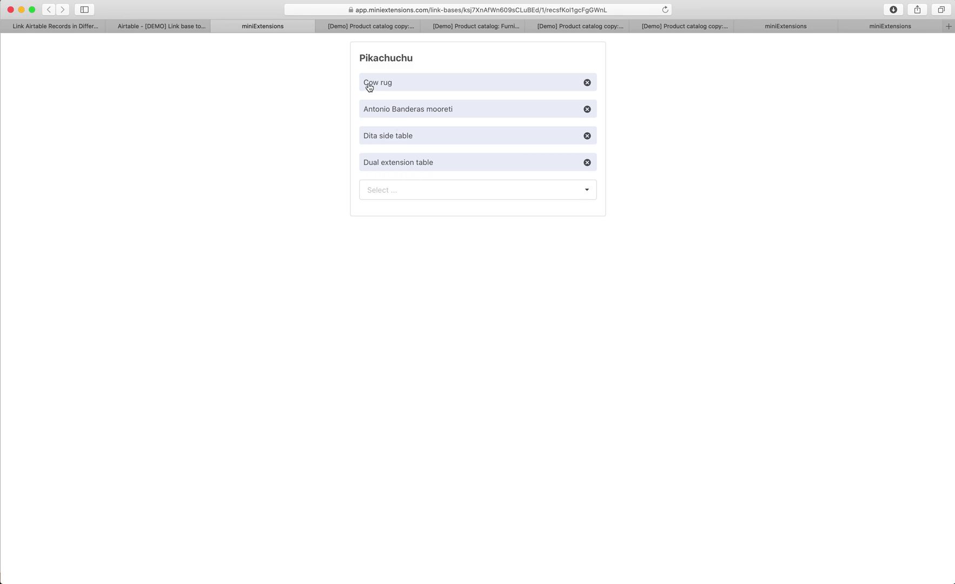
{"action": "left_click", "coordinate": [557, 26]}
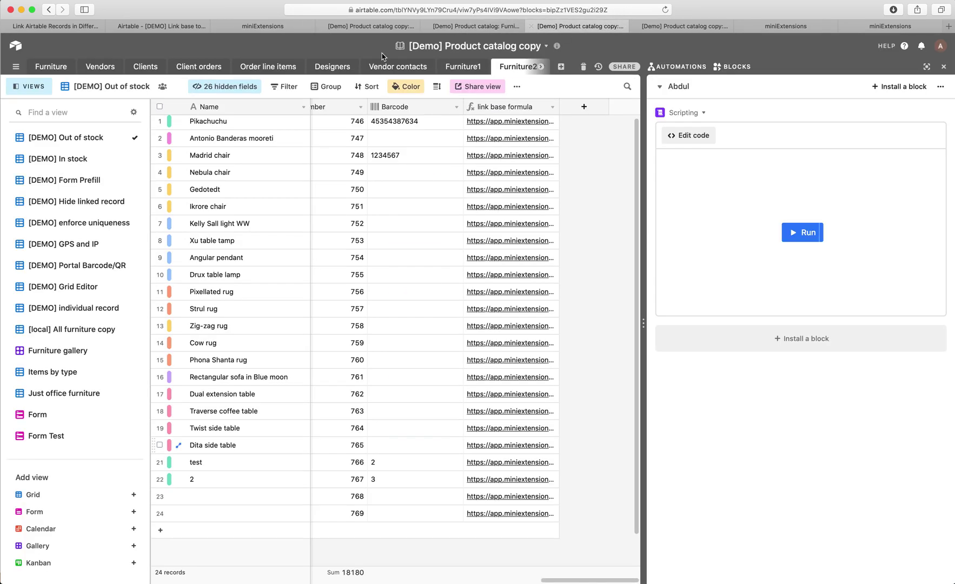
Scroll the Furniture2 grid to Cow rug's Link base URL and open its linking page
{"action": "scroll", "coordinate": [384, 185], "scroll_direction": "left", "scroll_amount": 2}
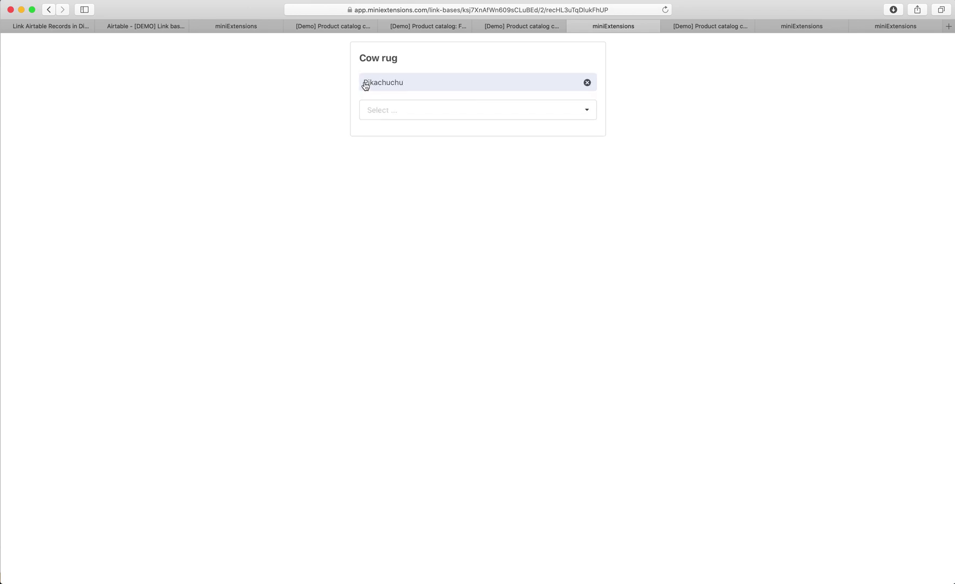
Unlink Pikachuchu from Cow rug and confirm Pikachuchu now shows three linked records
{"action": "left_click_drag", "start_coordinate": [640, 26], "coordinate": [267, 30]}
{"action": "left_click", "coordinate": [242, 30]}
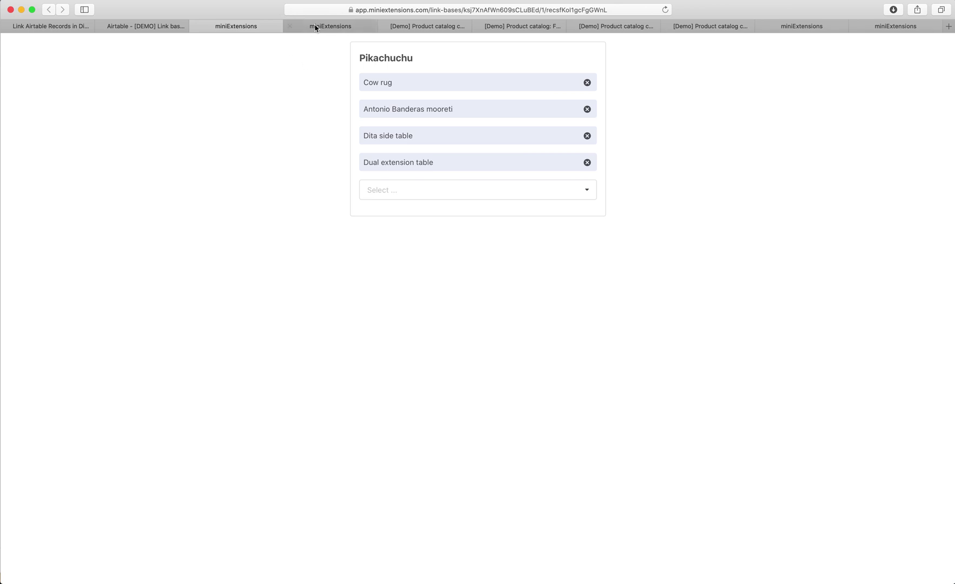
{"action": "left_click_drag", "start_coordinate": [358, 61], "coordinate": [453, 60]}
{"action": "left_click", "coordinate": [341, 31]}
{"action": "left_click", "coordinate": [411, 112]}
{"action": "left_click", "coordinate": [377, 83]}
{"action": "left_click", "coordinate": [587, 82]}
{"action": "left_click", "coordinate": [234, 26]}
{"action": "left_click", "coordinate": [314, 145]}
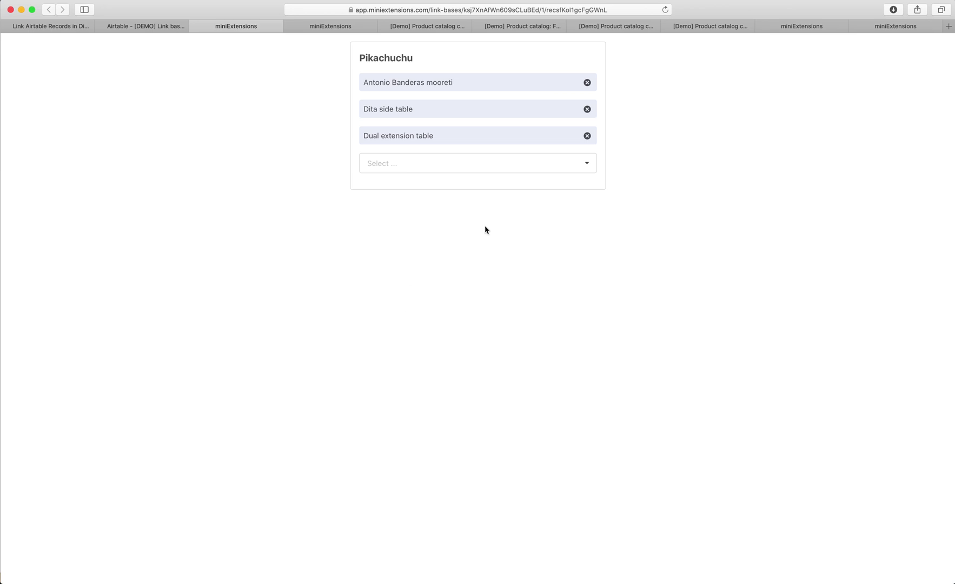
{"action": "left_click", "coordinate": [802, 28]}
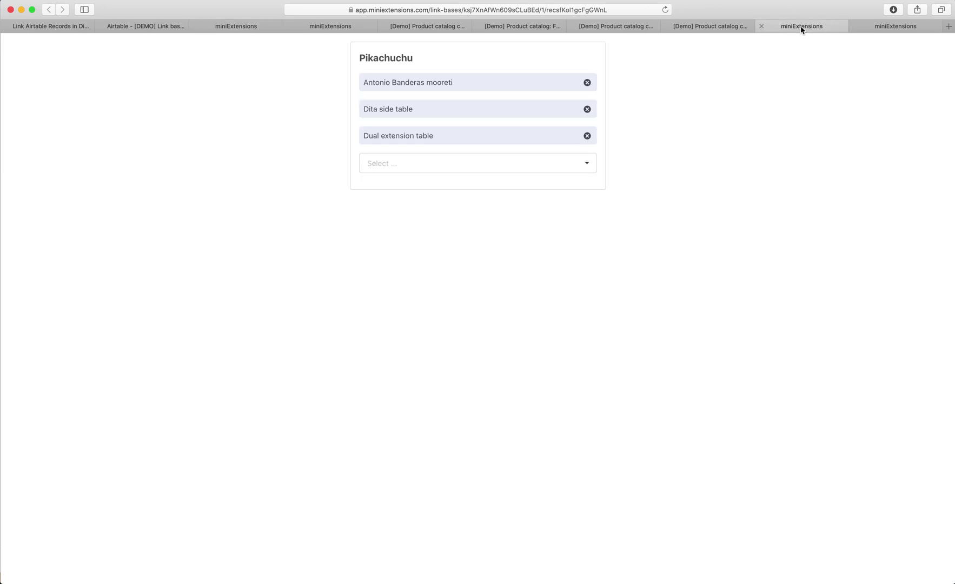
Pair Extensions/News Scraper as Base 1 with Extensions2/Sign Documents with Airtable Forms as Base 2
{"action": "left_click", "coordinate": [900, 30]}
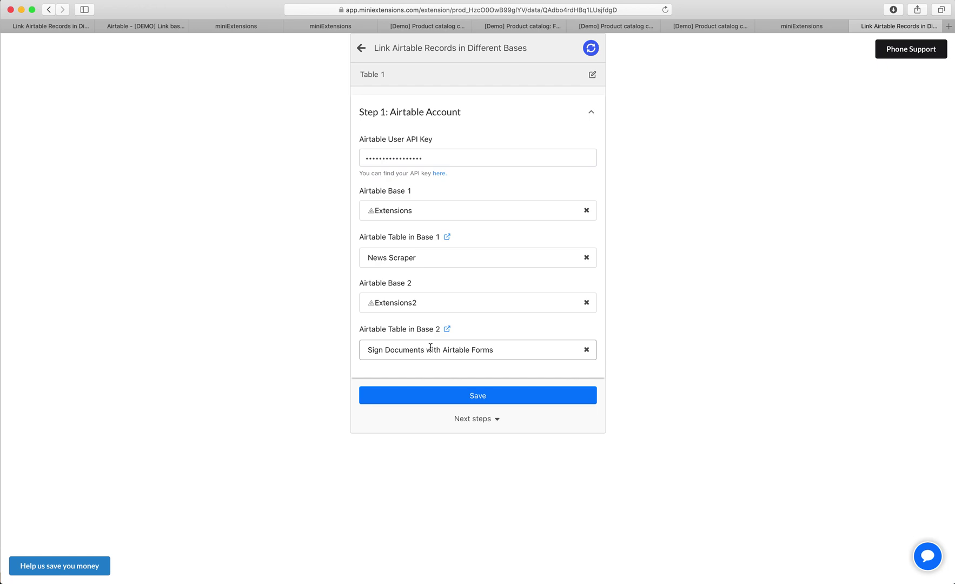
Save the two-base pairing and copy the generated link formula for base 1
{"action": "left_click", "coordinate": [419, 396]}
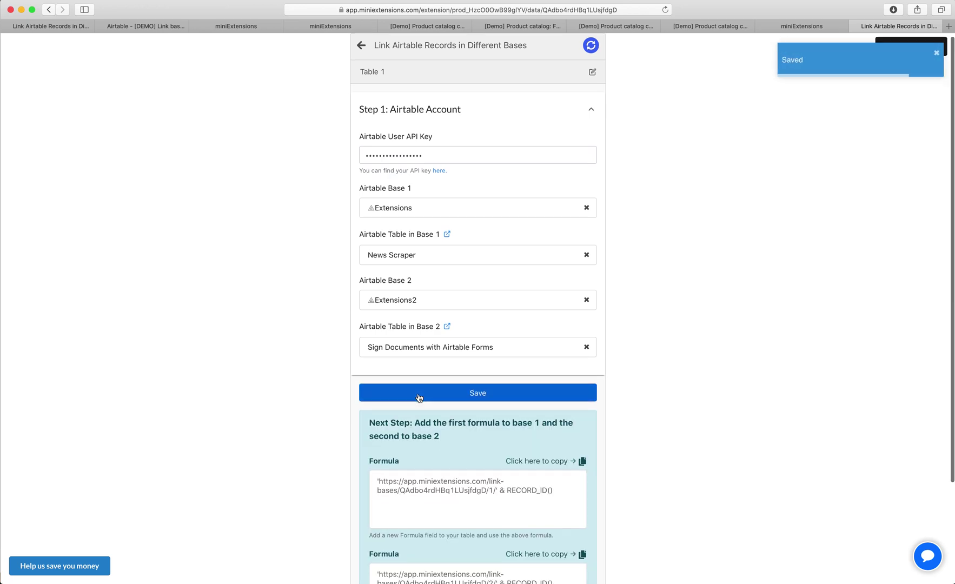
{"action": "scroll", "coordinate": [490, 371], "scroll_direction": "down", "scroll_amount": 3}
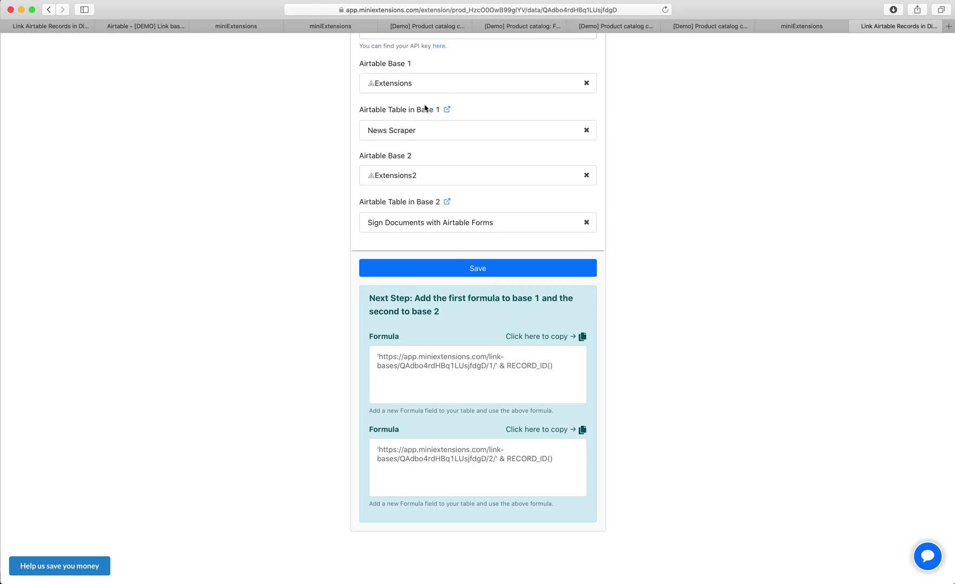
{"action": "left_click", "coordinate": [538, 336]}
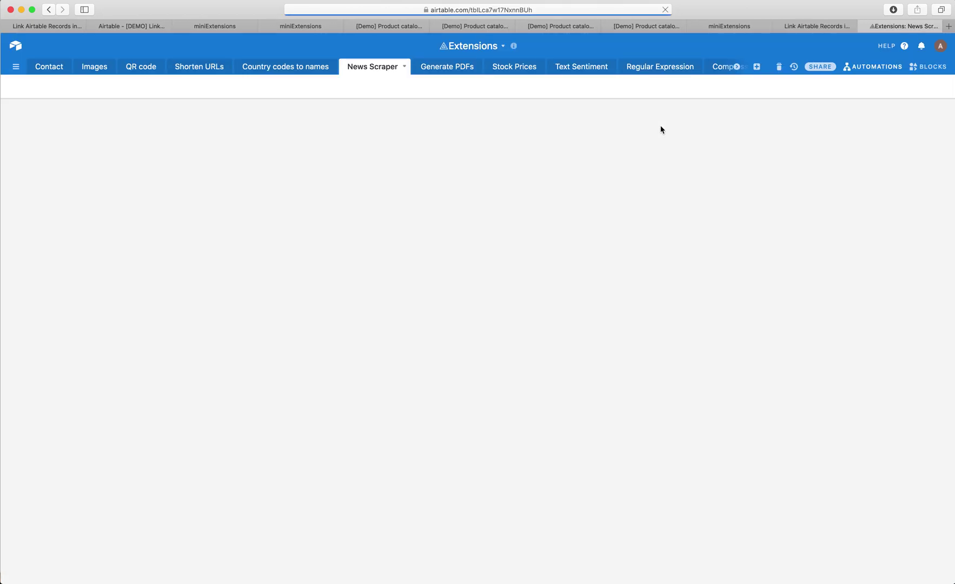
Add a 'Link base' formula field to News Scraper using the pasted base 1 formula
{"action": "left_click", "coordinate": [491, 108]}
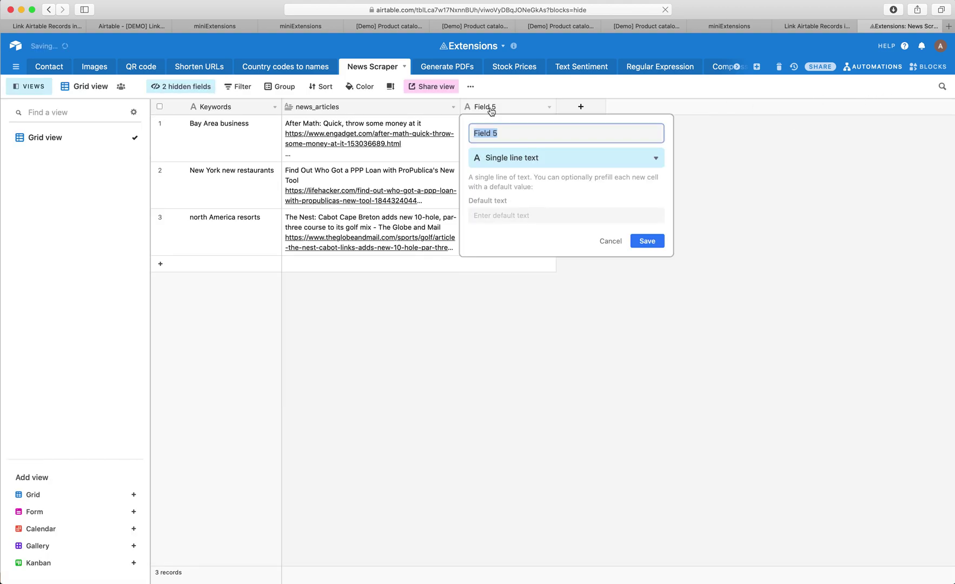
{"action": "type", "text": "Link"}
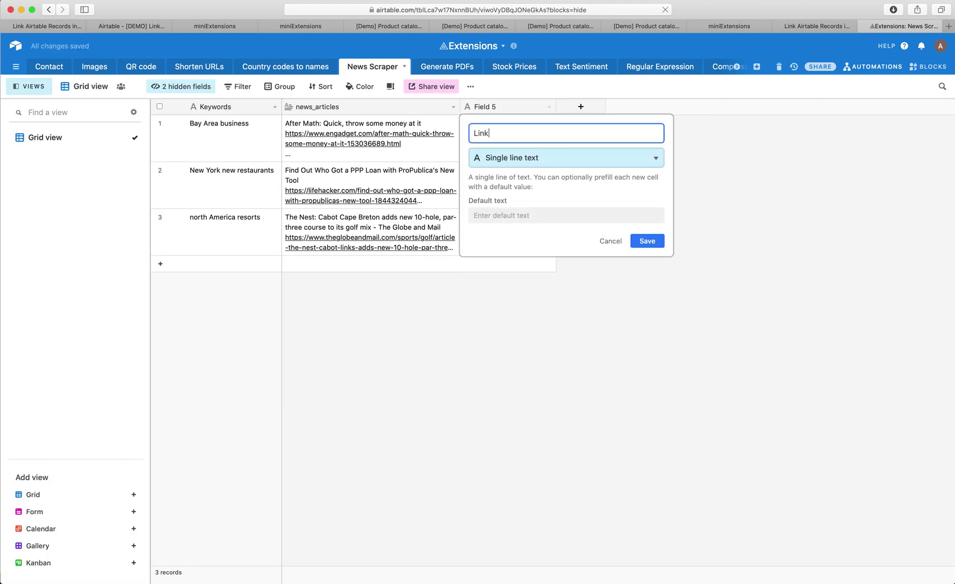
{"action": "type", "text": " base"}
{"action": "left_click", "coordinate": [496, 164]}
{"action": "type", "text": "form"}
{"action": "key", "text": "Return"}
{"action": "left_click", "coordinate": [554, 228]}
{"action": "key", "text": "super+v"}
{"action": "left_click", "coordinate": [648, 270]}
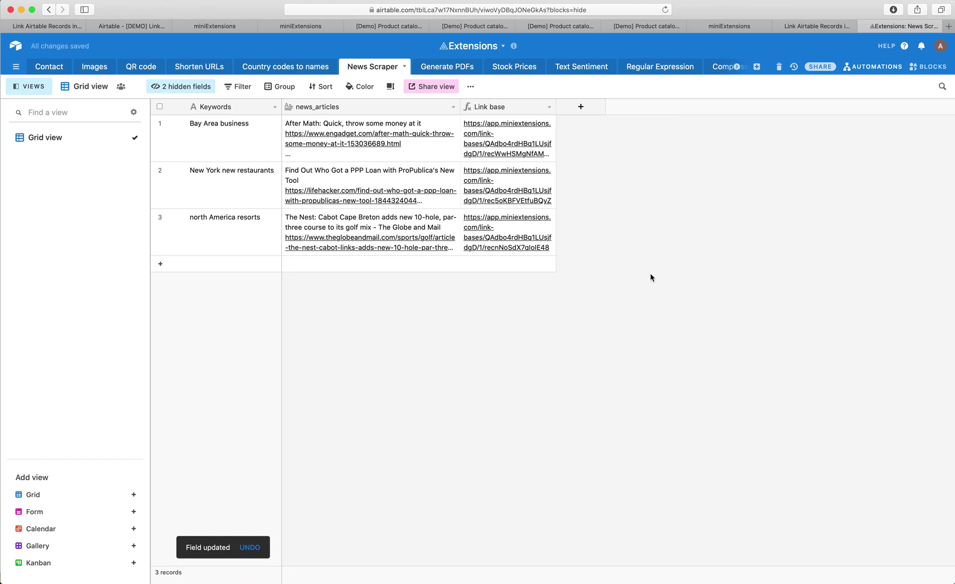
{"action": "key", "text": "ctrl+shift+Tab"}
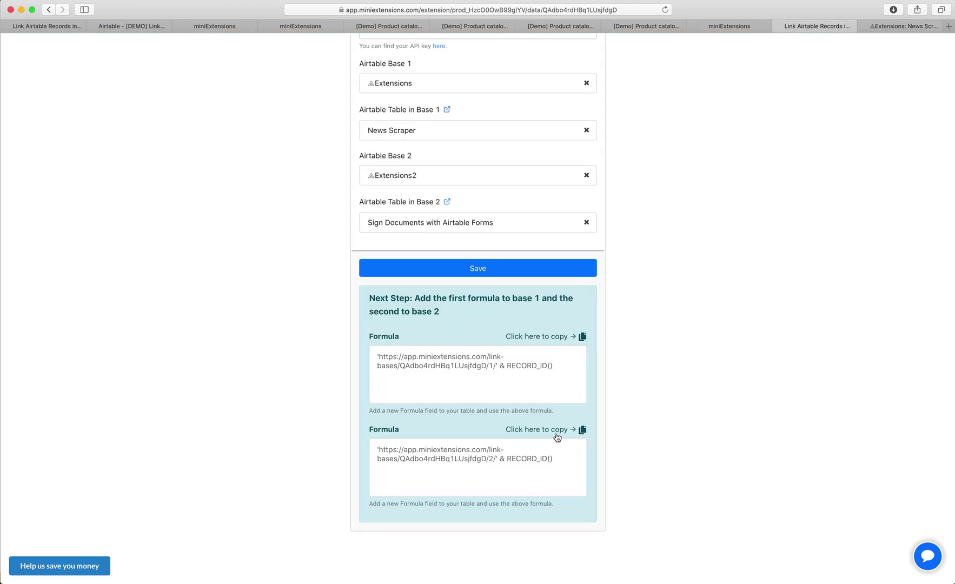
Copy the second link formula for base 2 and open the Extensions2 table
{"action": "left_click", "coordinate": [550, 430]}
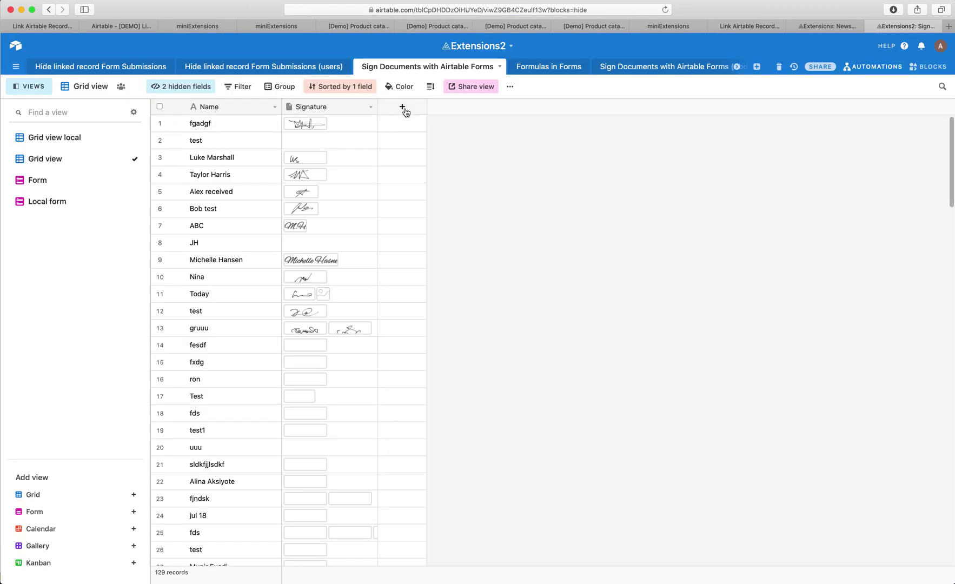
Add a 'Link Base' formula field to Sign Documents with Airtable Forms using the base 2 formula
{"action": "left_click", "coordinate": [403, 107]}
{"action": "type", "text": "For"}
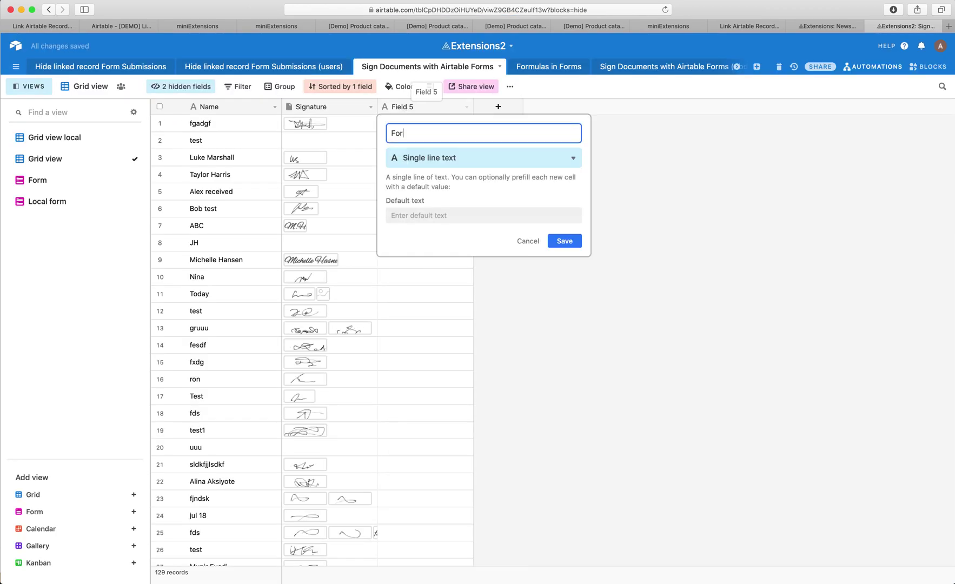
{"action": "key", "text": "BackSpace"}
{"action": "type", "text": "Link Base"}
{"action": "left_click", "coordinate": [483, 158]}
{"action": "type", "text": "form"}
{"action": "key", "text": "Return"}
{"action": "key", "text": "super+v"}
{"action": "left_click", "coordinate": [564, 269]}
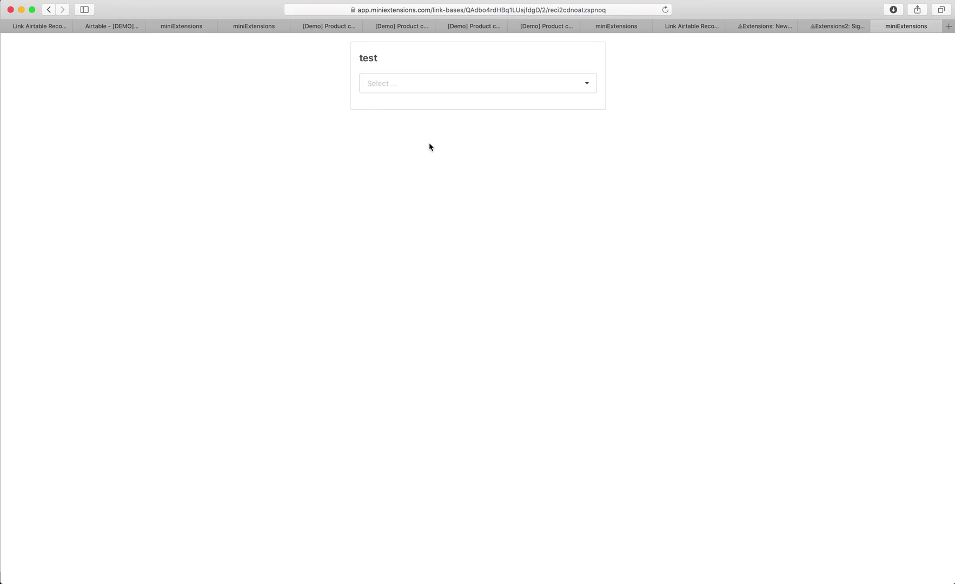
Show the News Scraper records available to link to the test record, including Bay Area business
{"action": "left_click", "coordinate": [410, 86]}
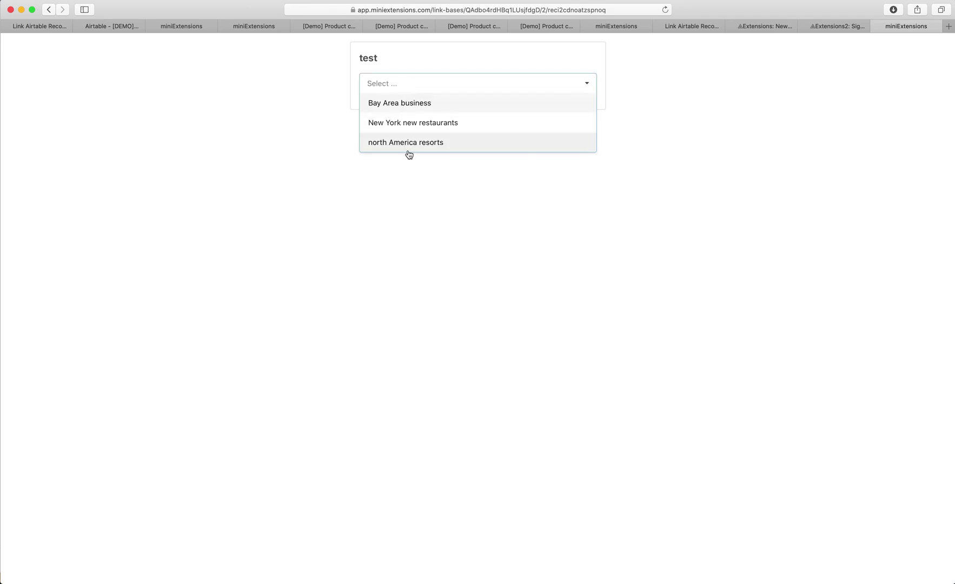